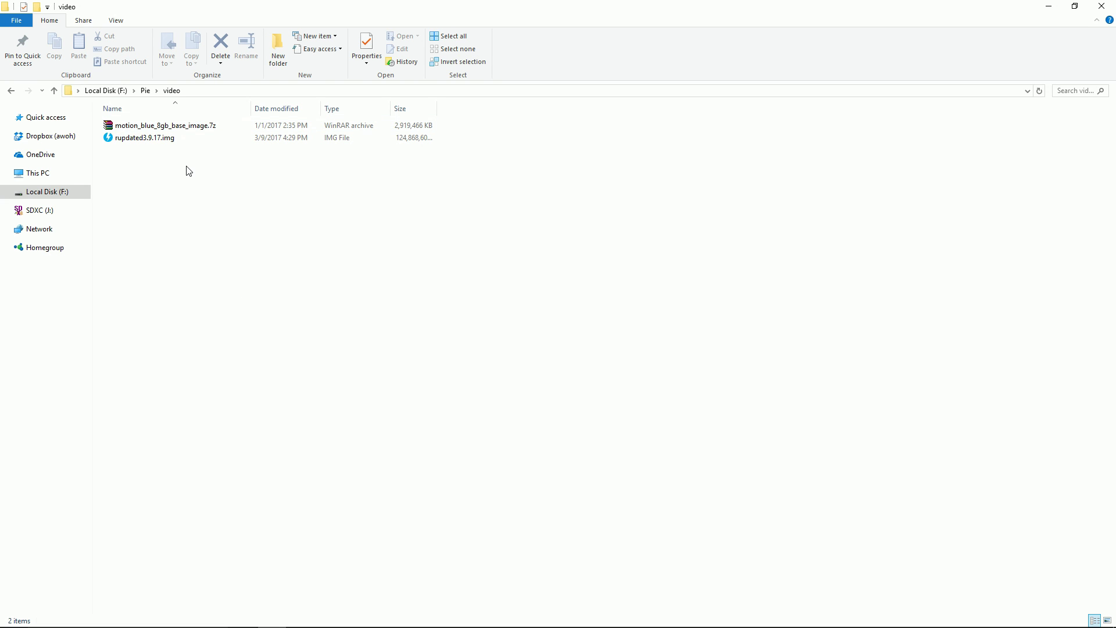
Open rupdated3.9.17.img from the video folder, then bring Microsoft Edge to the front.
mouse_move(145, 176)
left_mouse_down()
mouse_move(162, 120)
mouse_move(172, 129)
mouse_move(148, 179)
left_mouse_up()
double_click(143, 138)
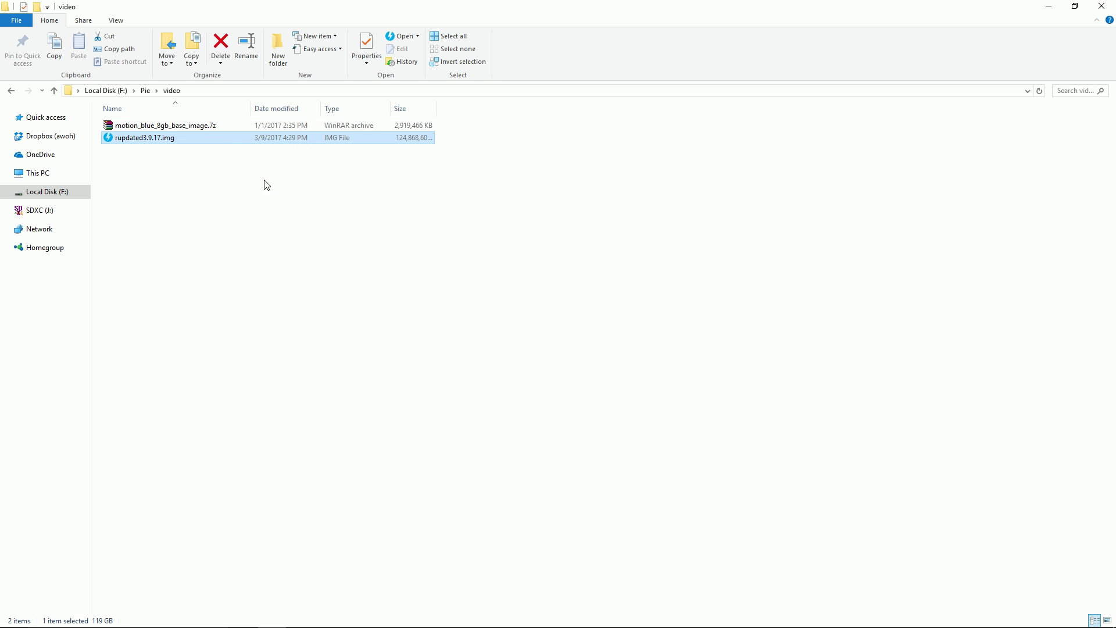
mouse_move(301, 625)
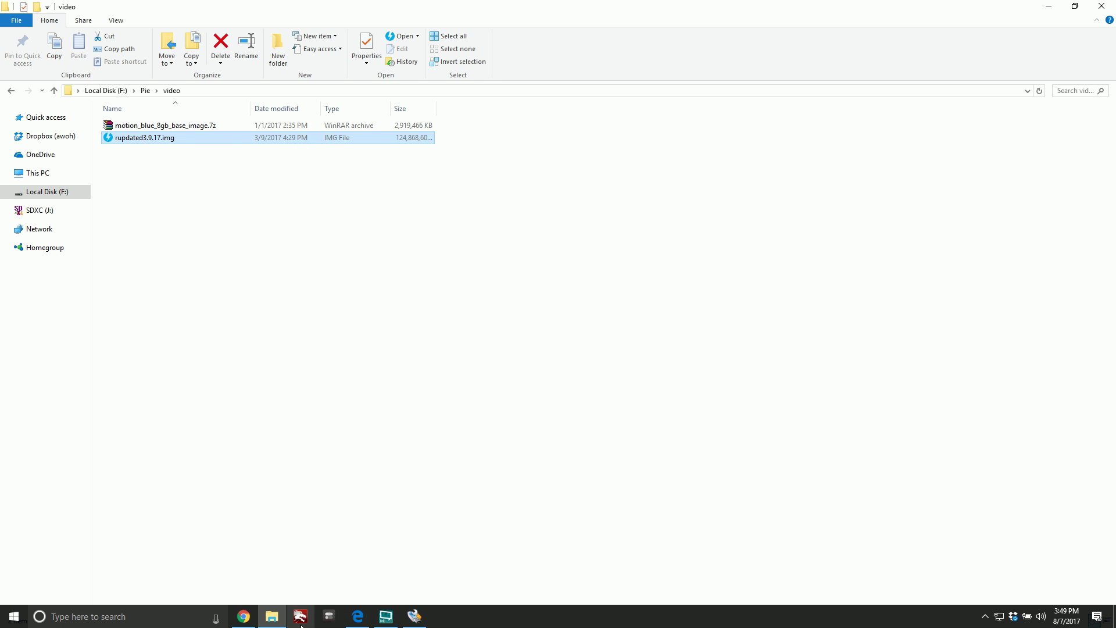
left_click(358, 616)
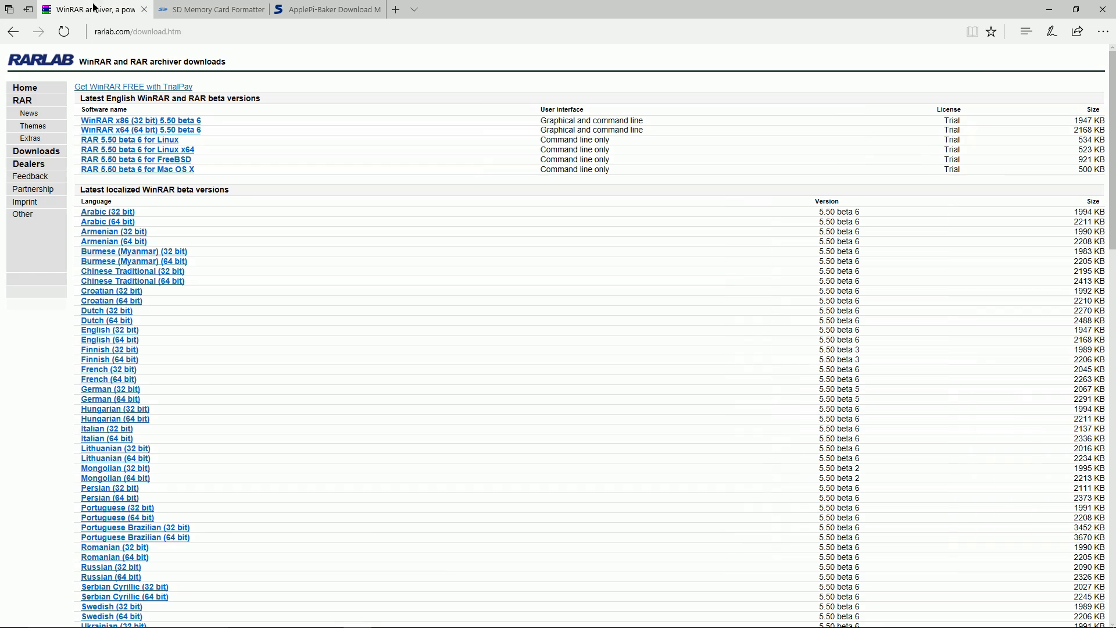
Visit the WinRAR and SD Formatter tabs, search Bing for 'win32 disk imager', then view ApplePi-Baker.
key("ctrl+shift+Tab")
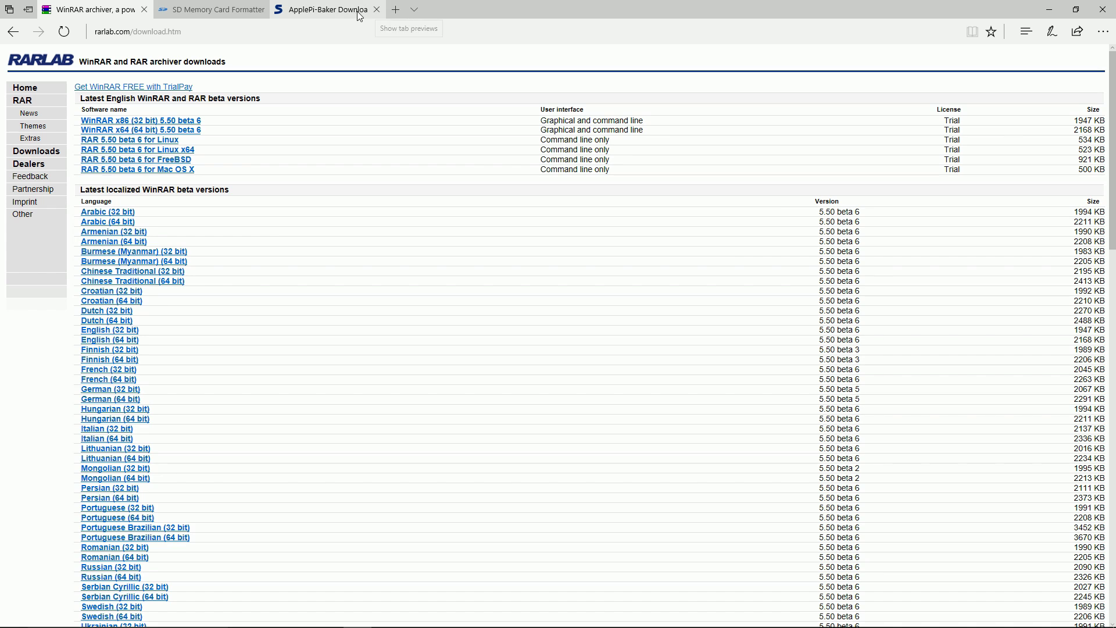
mouse_move(234, 4)
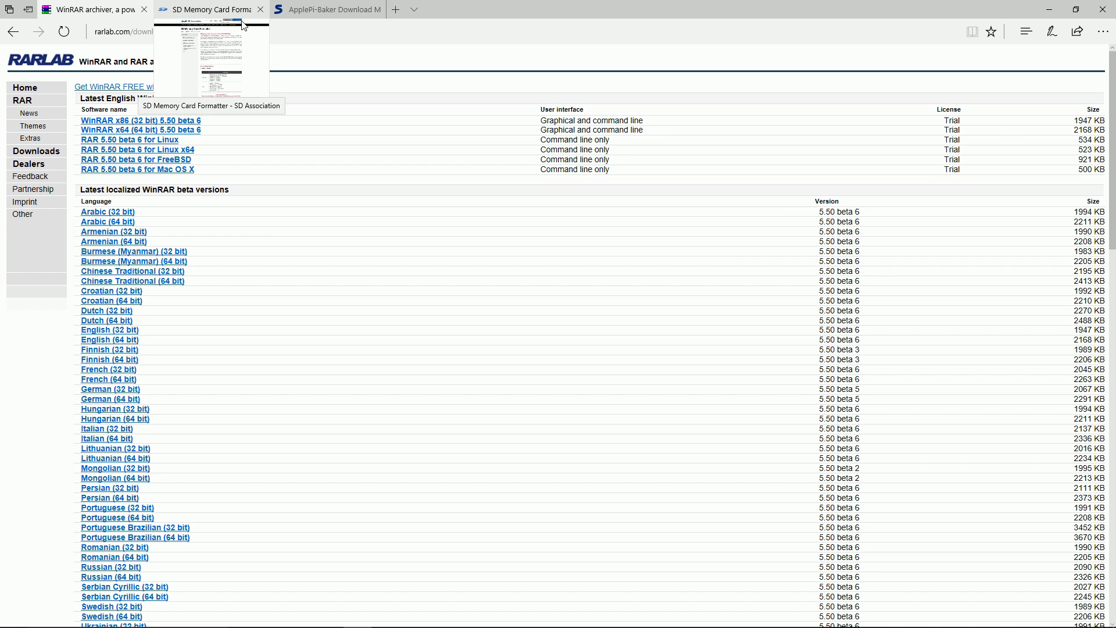
left_click(243, 23)
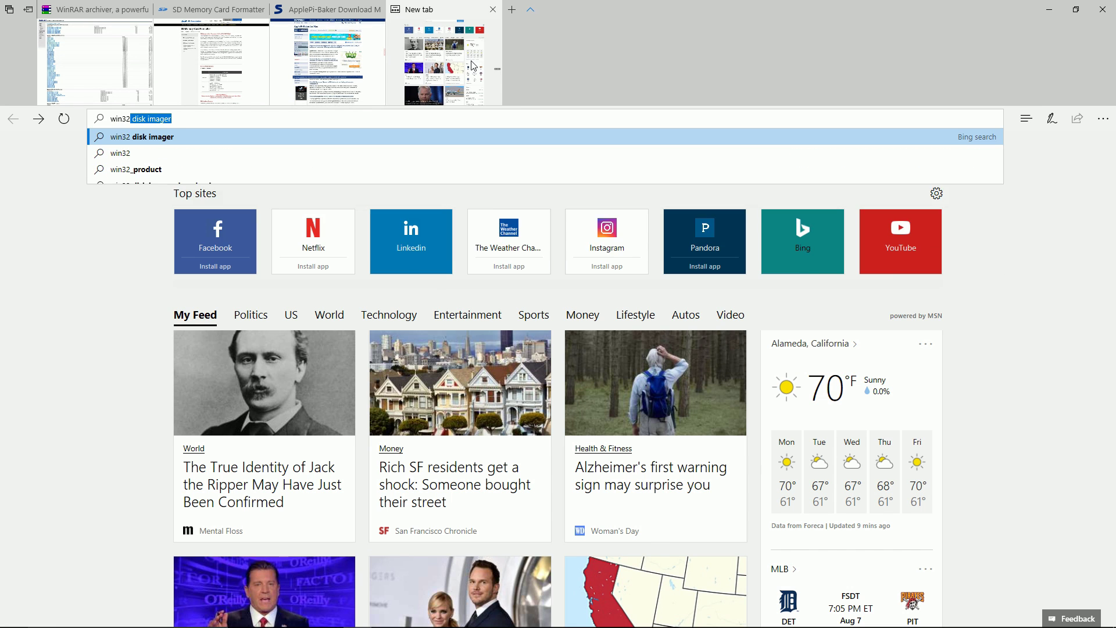
key("Return")
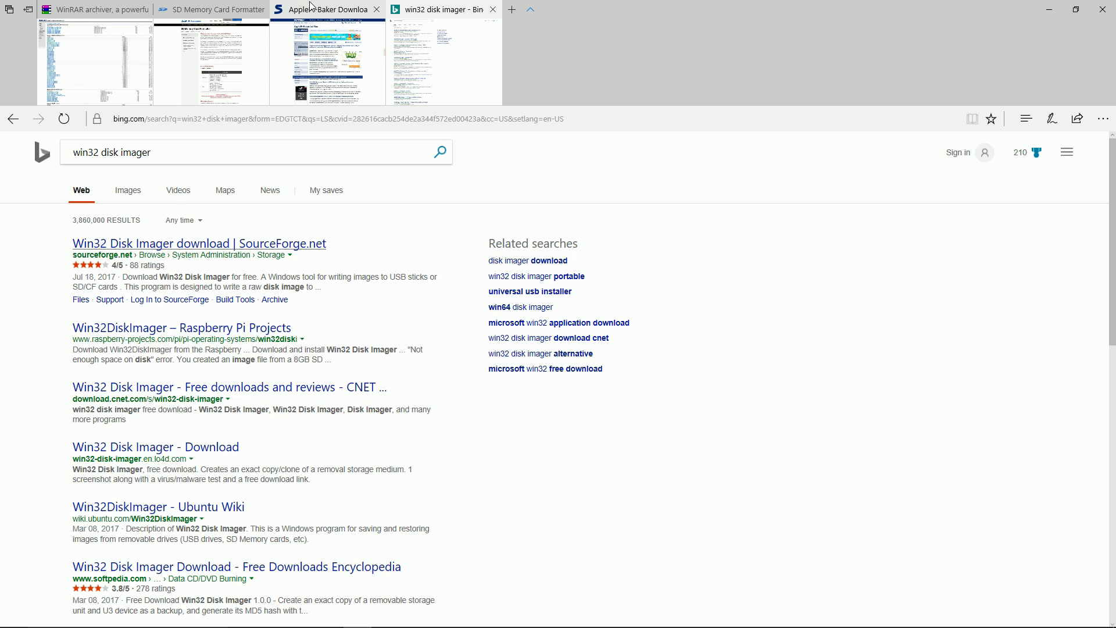
left_click(347, 6)
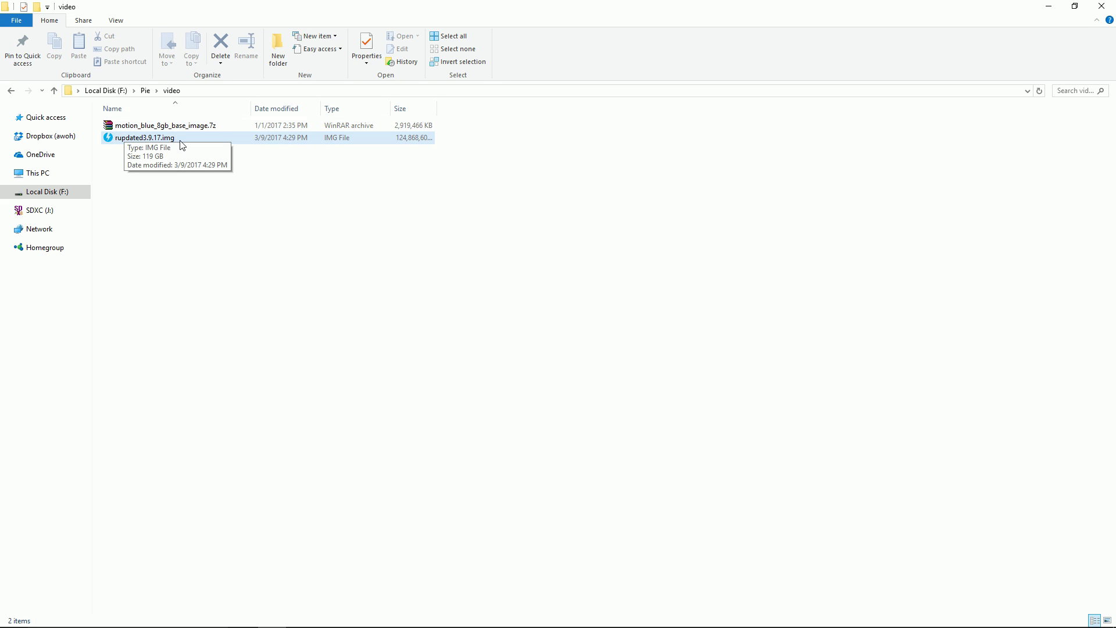
mouse_move(335, 626)
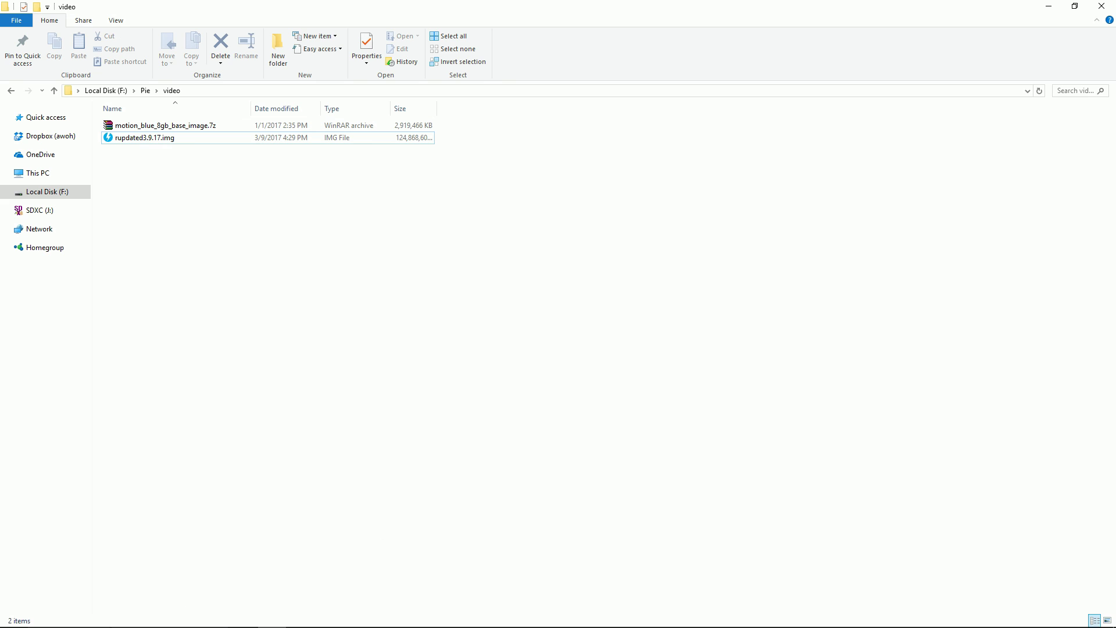
left_click(105, 617)
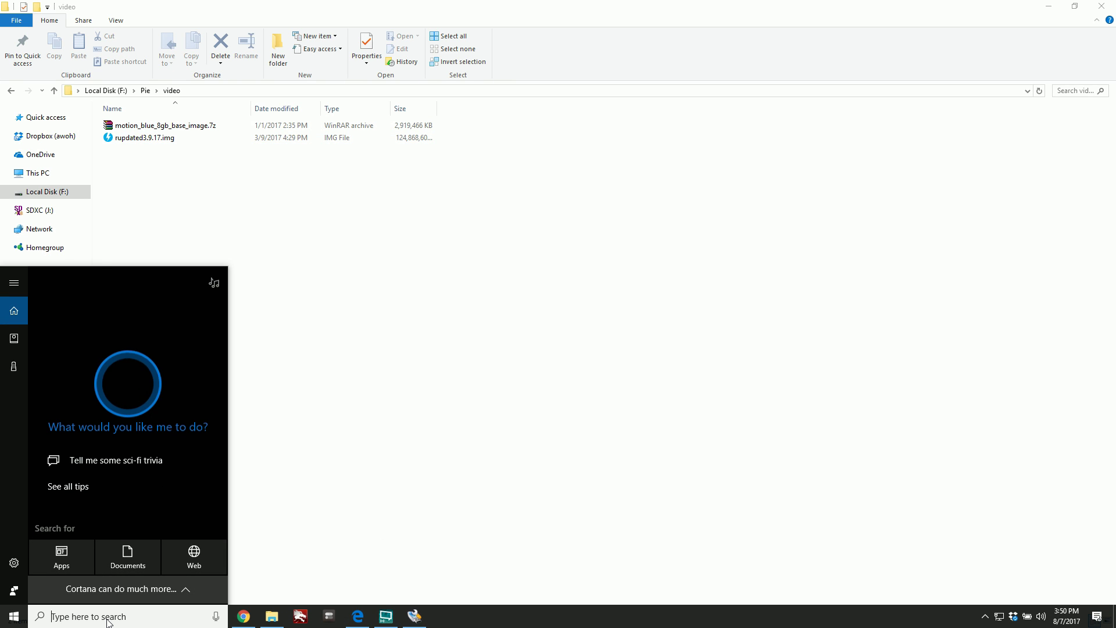
type("sdf")
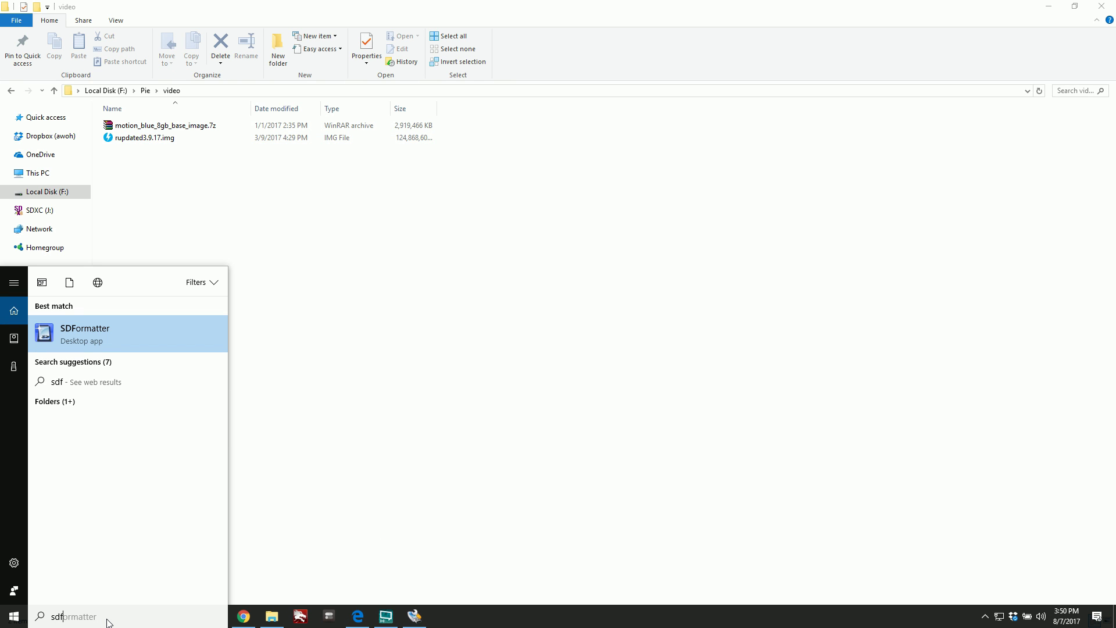
left_click(104, 339)
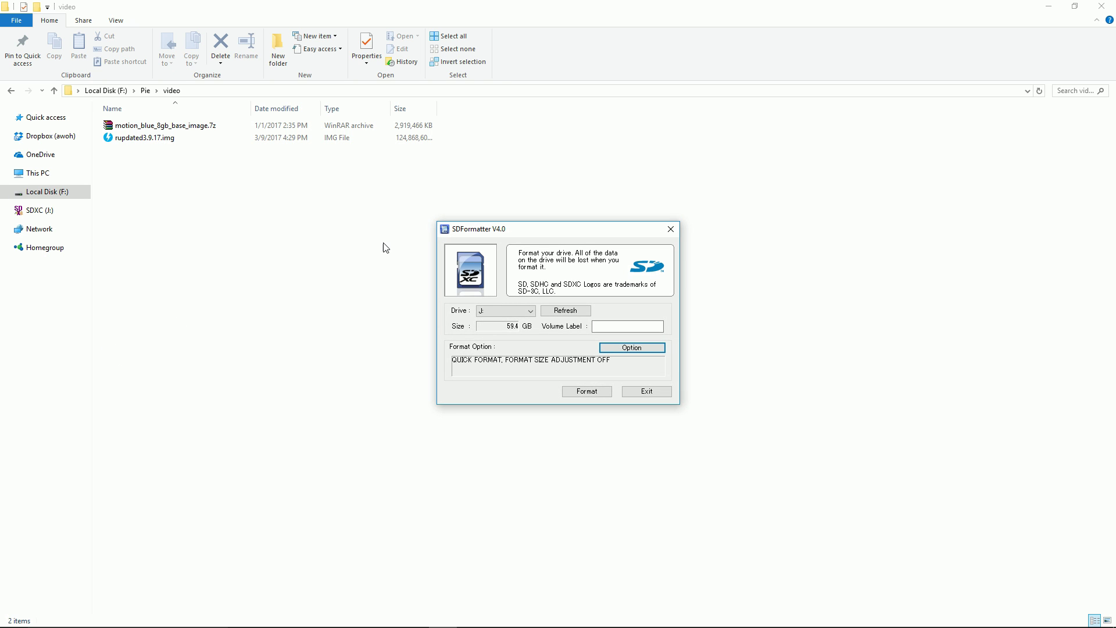
left_click(512, 310)
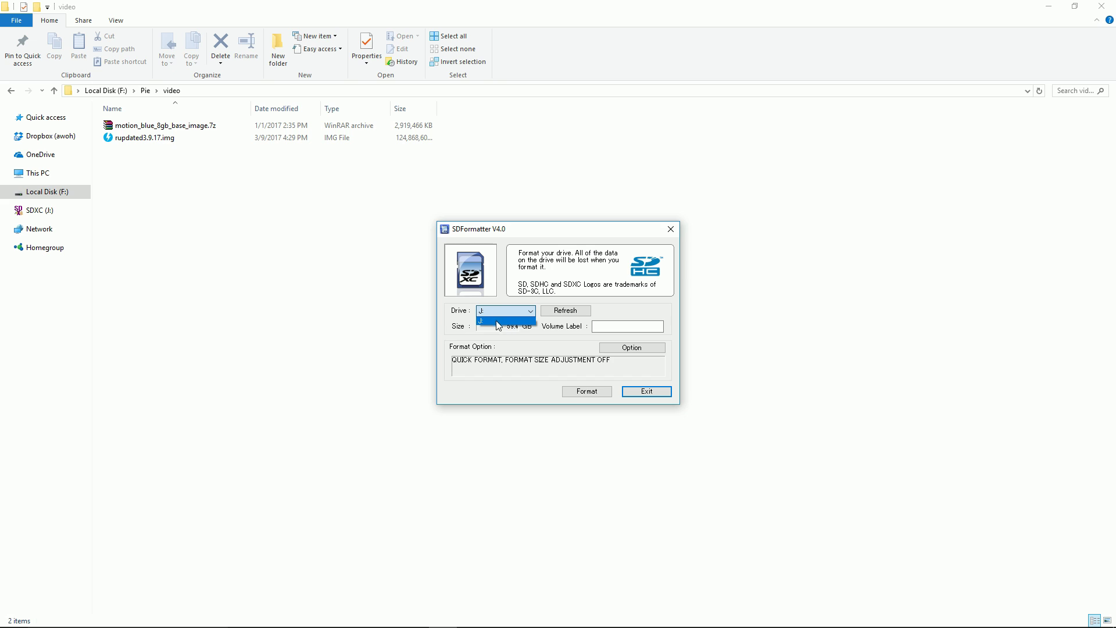
left_click(500, 320)
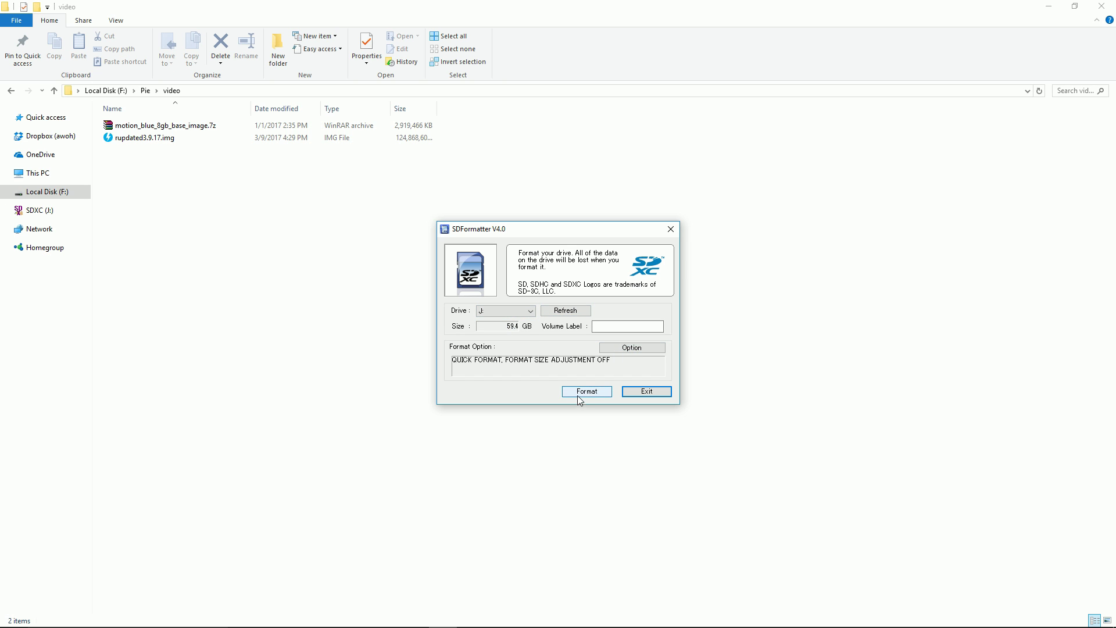
left_click(609, 391)
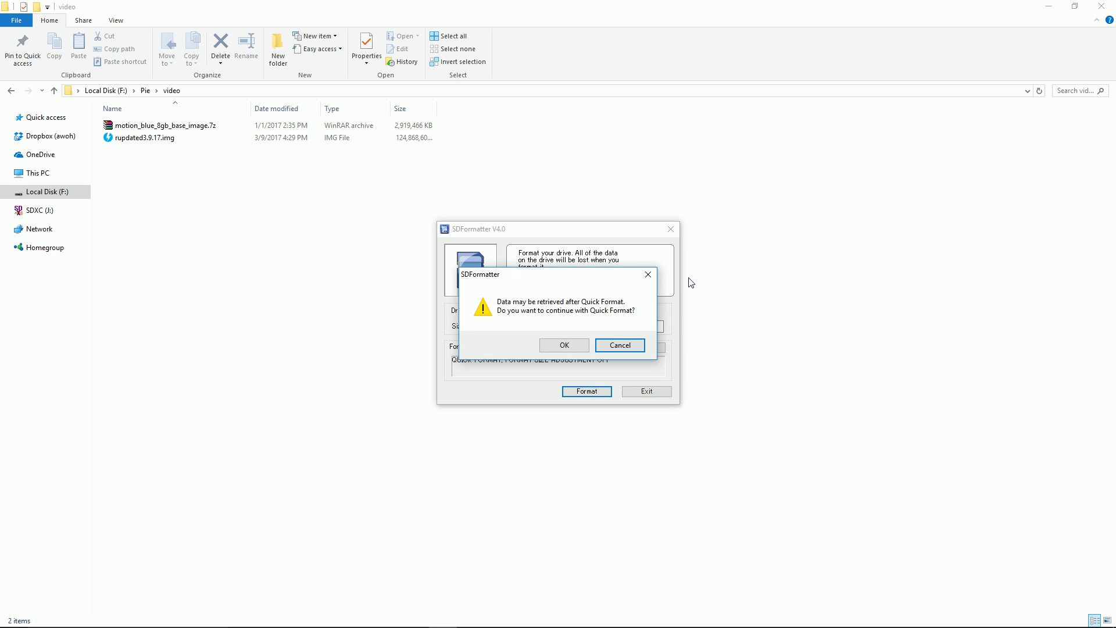
left_click(647, 274)
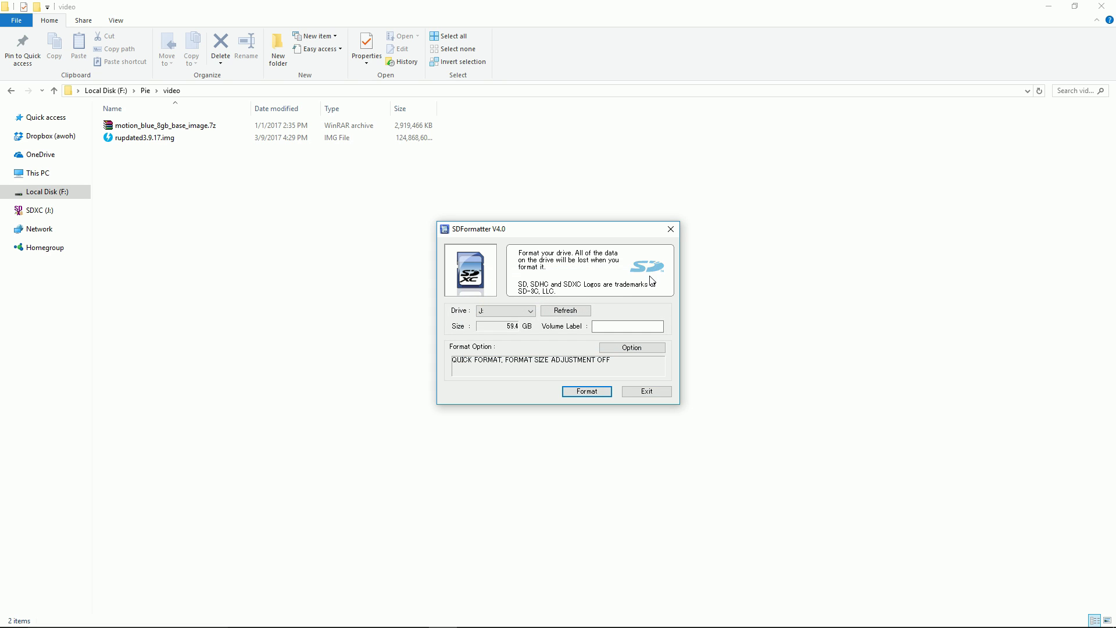
left_click(647, 392)
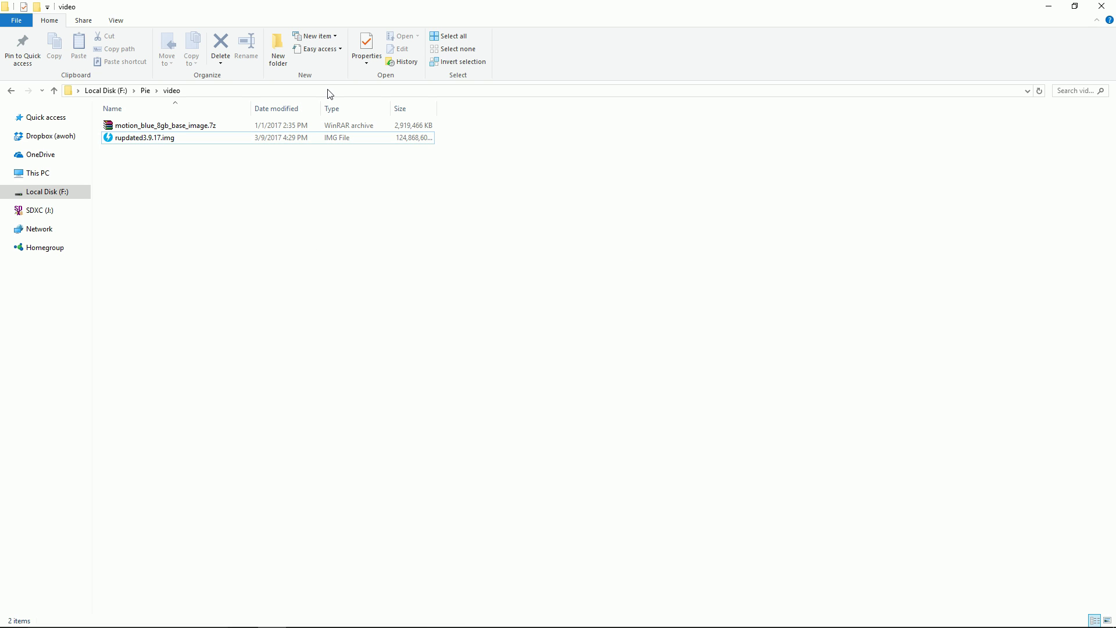
Find Win32DiskImager through Windows search and run it as administrator.
mouse_move(145, 625)
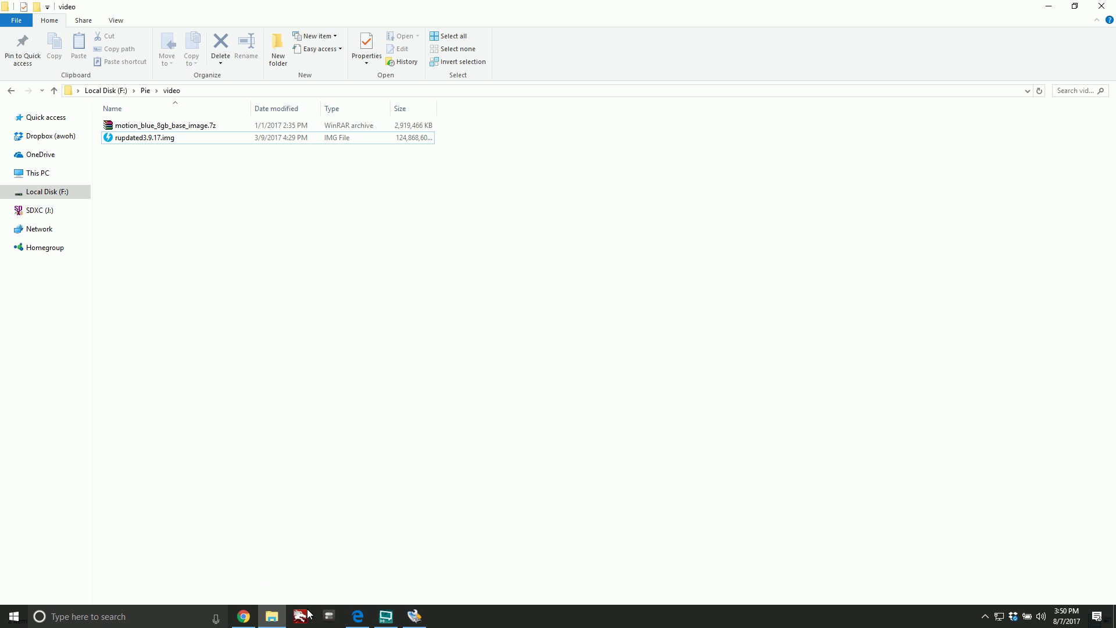
left_click(144, 616)
type("win32")
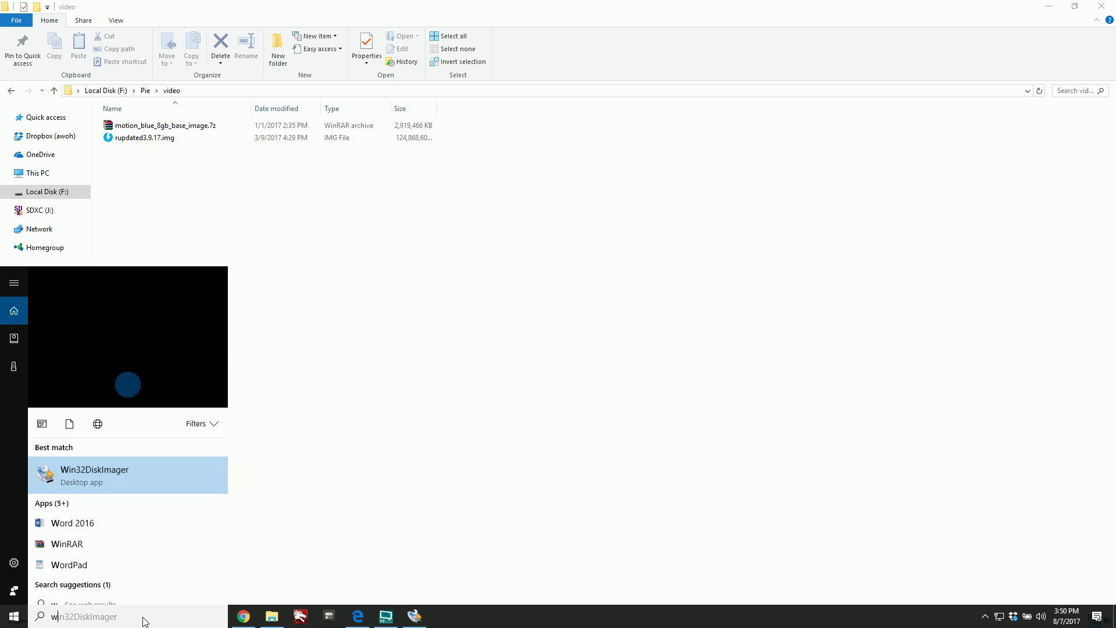
right_click(128, 316)
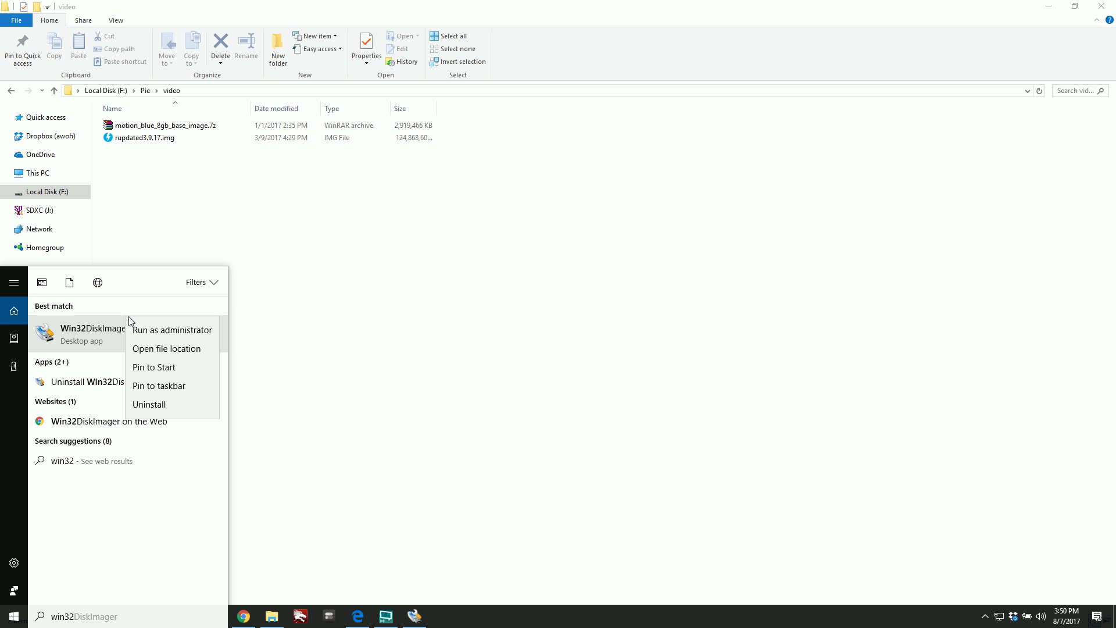
left_click(144, 327)
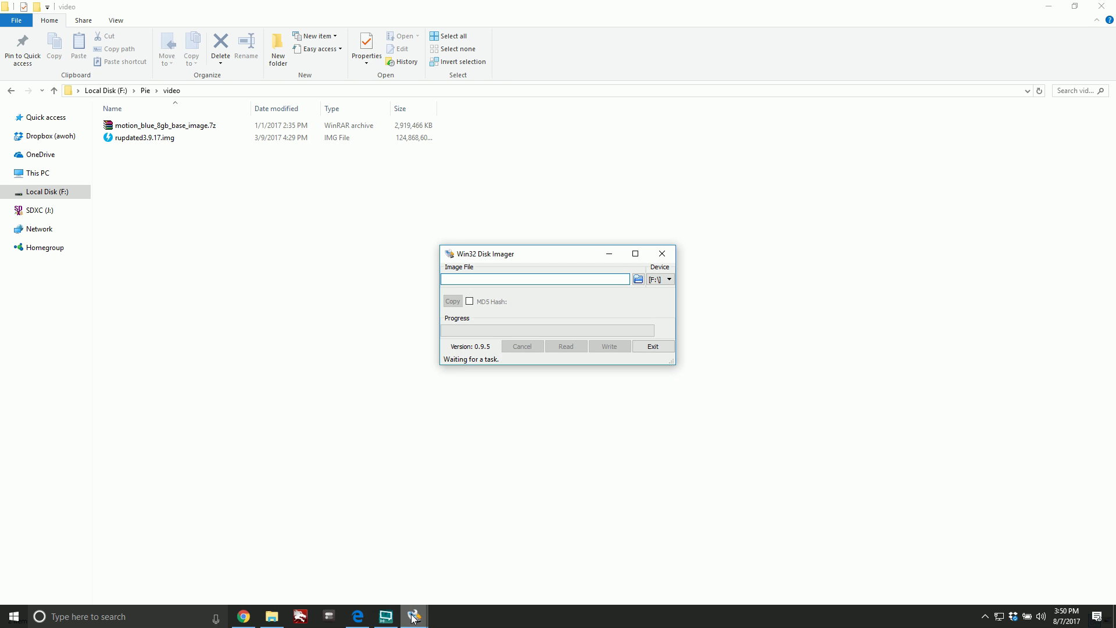
Keep F:\ as the imager's target device.
left_click(660, 280)
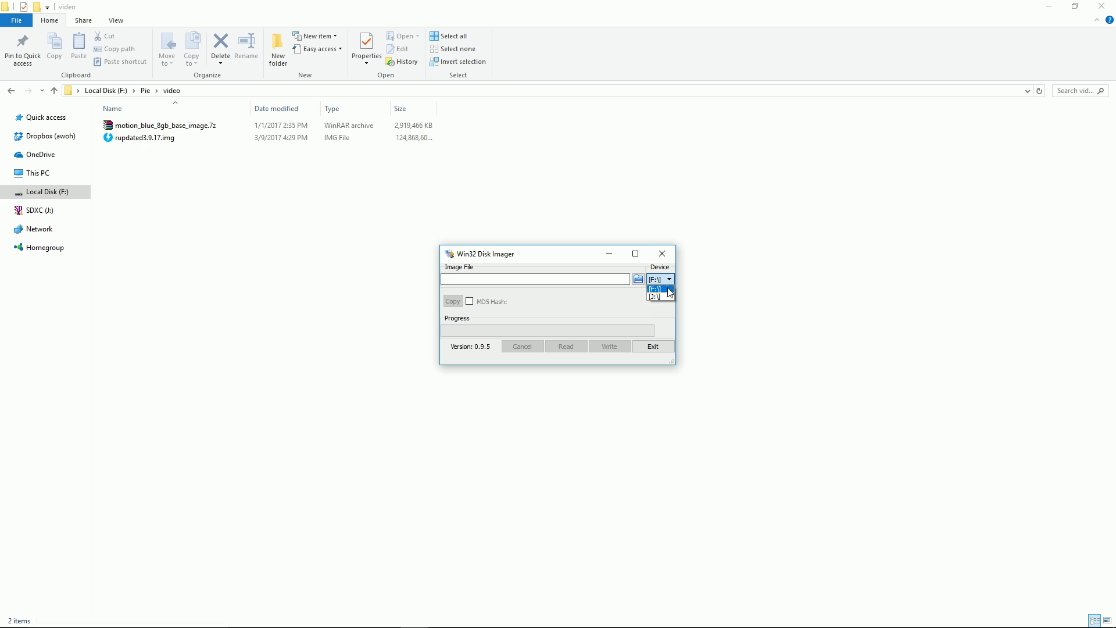
left_click(668, 289)
left_click(653, 289)
left_click(668, 281)
left_click(626, 298)
Load rupdated3.9.17.img as the disk image, then close the imager.
left_click(638, 279)
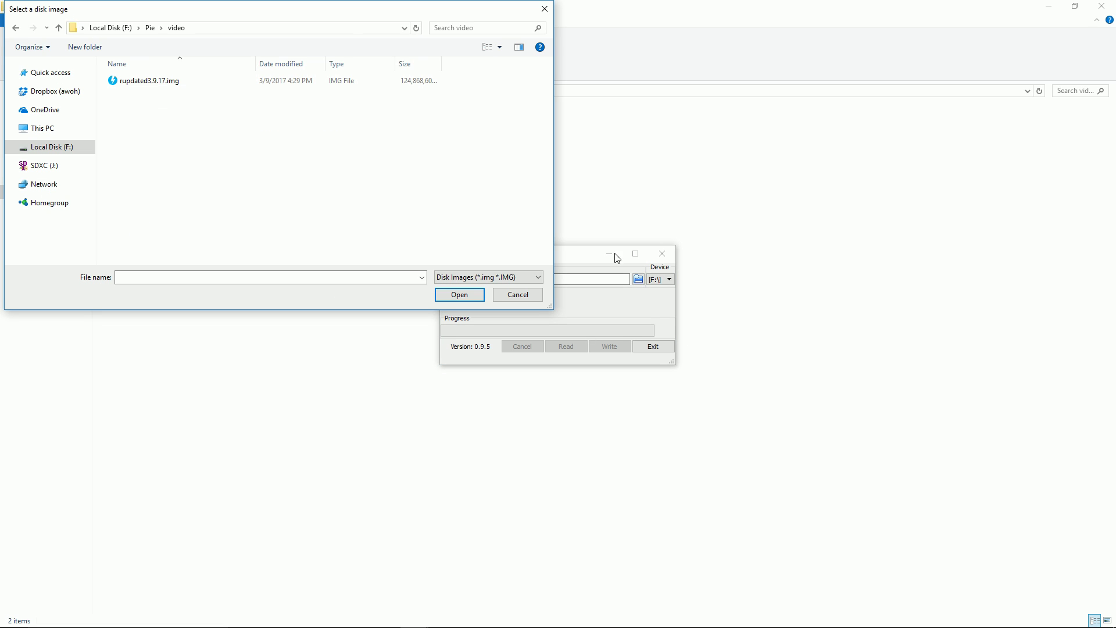
left_click_drag(345, 11, 523, 96)
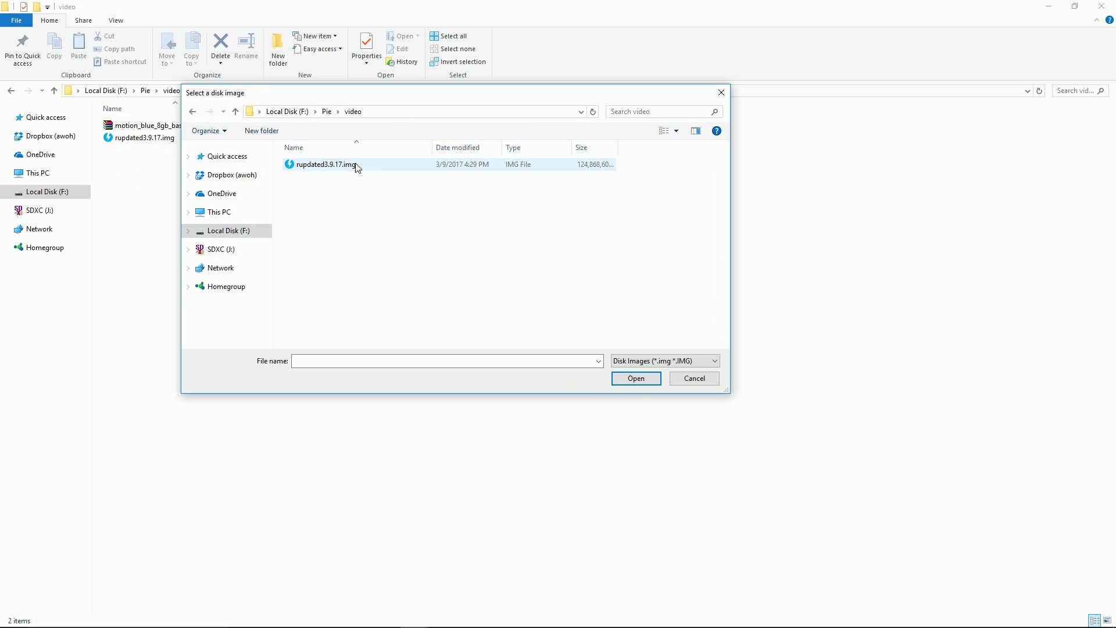
left_click(324, 166)
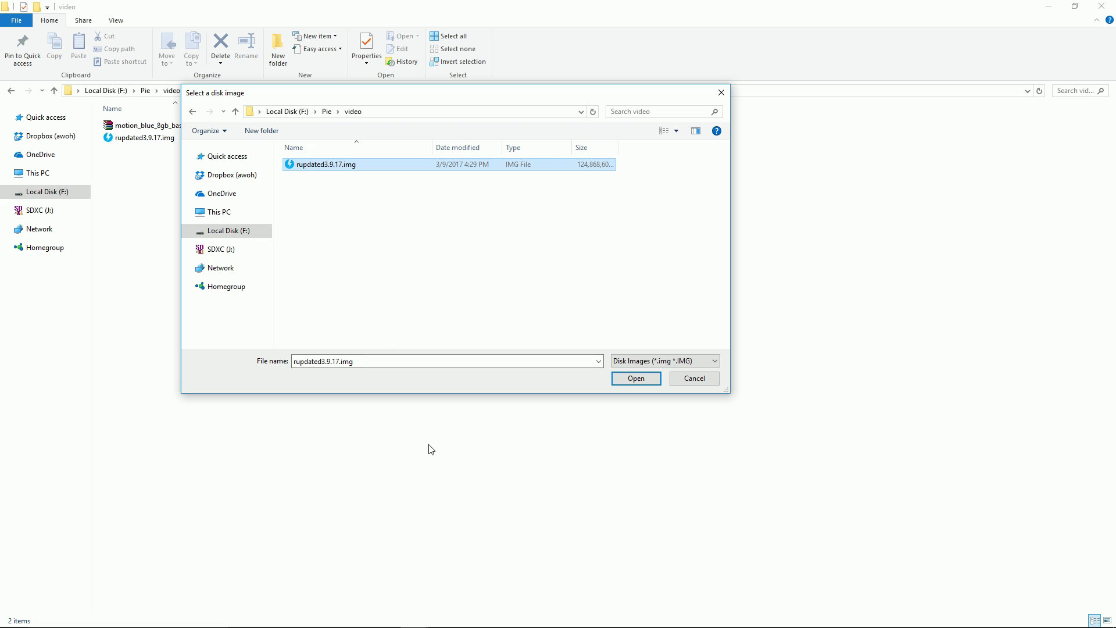
left_click(637, 379)
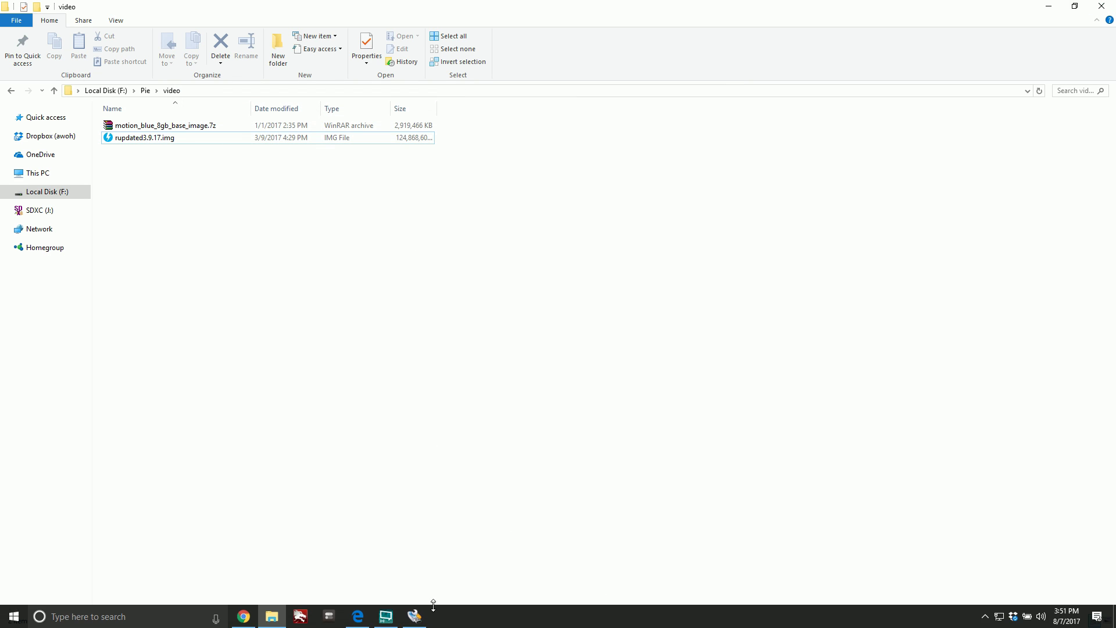
left_click(414, 616)
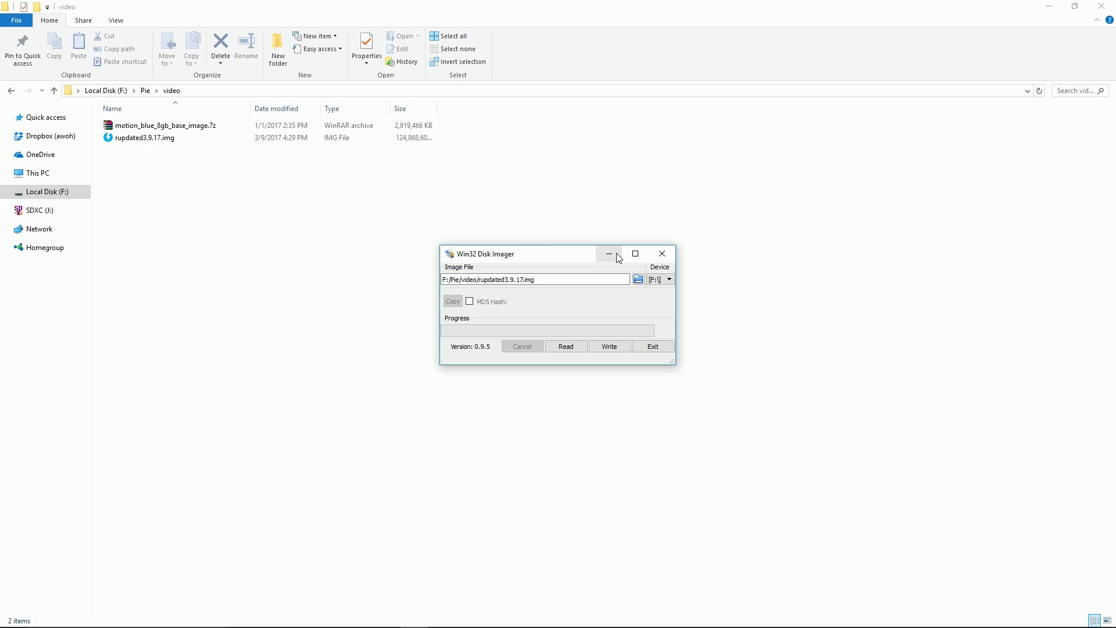
left_click(662, 253)
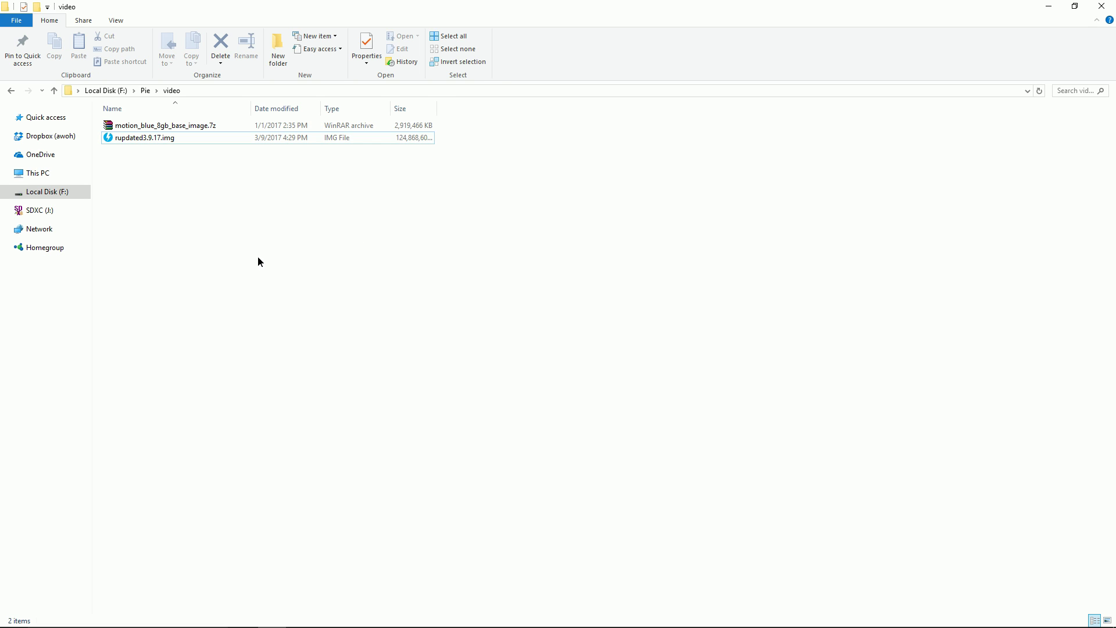
Open motion_blue_8gb_base_image.7z in WinRAR and reposition its window.
left_click(120, 127)
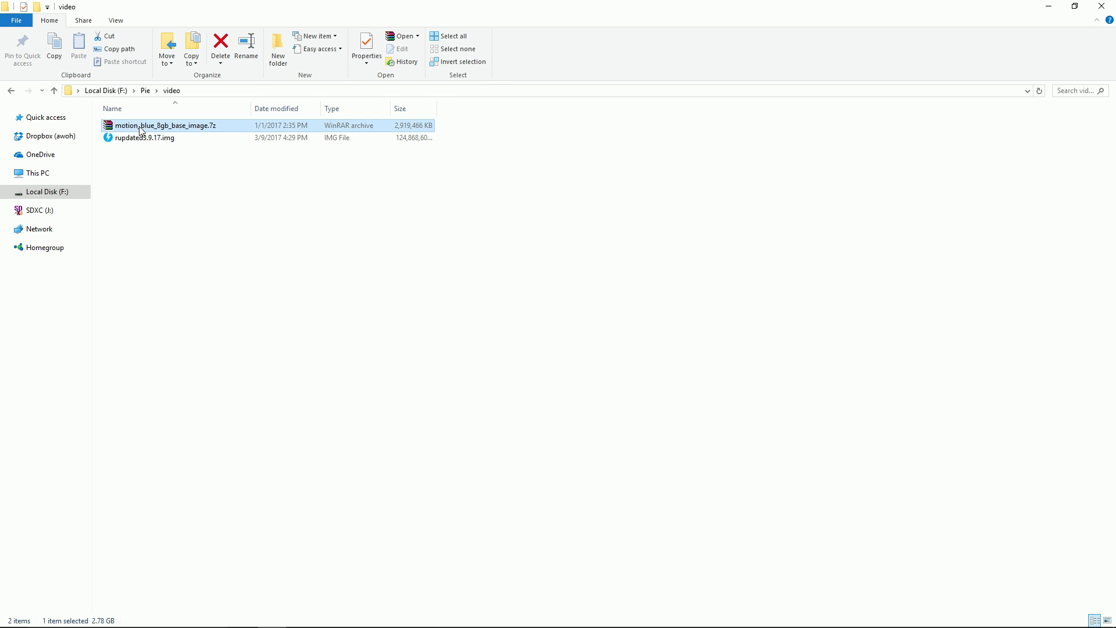
double_click(144, 126)
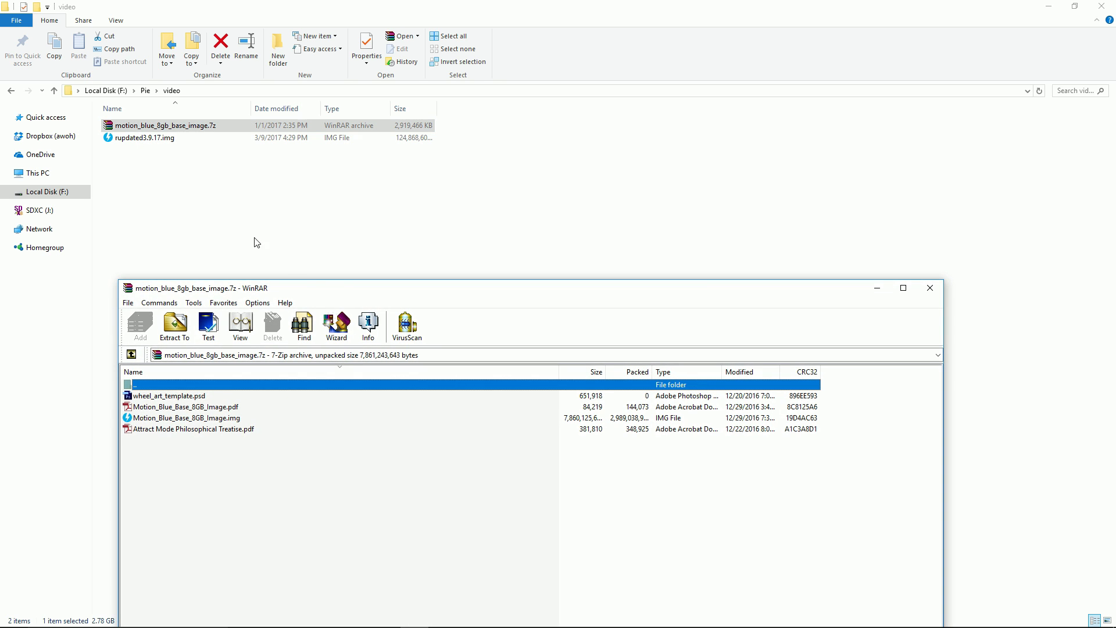
left_click_drag(344, 284, 659, 161)
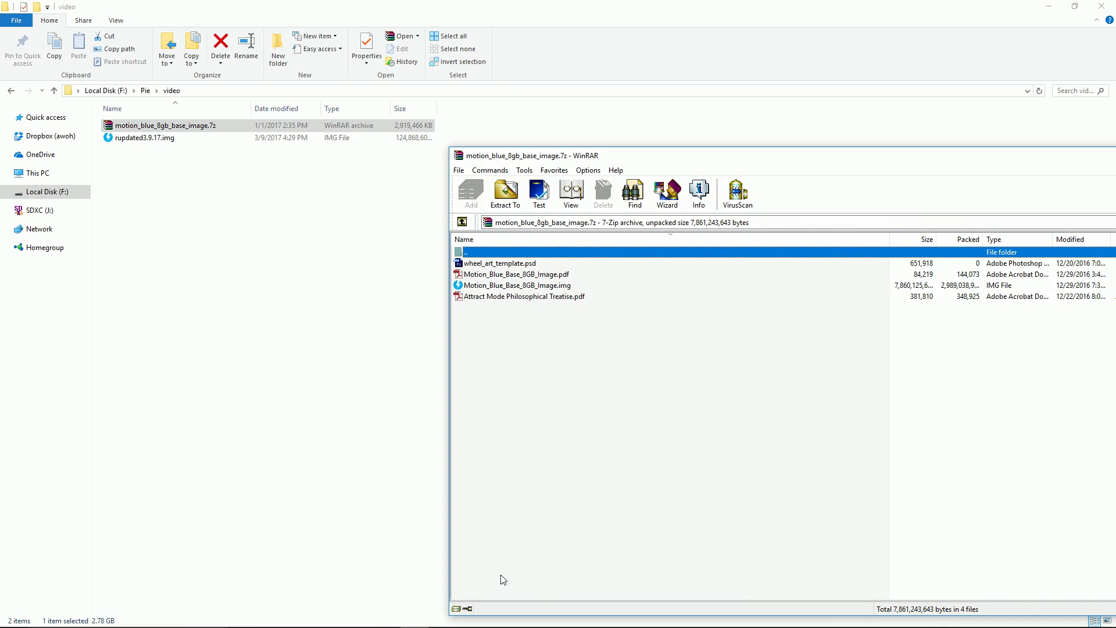
left_click(517, 440)
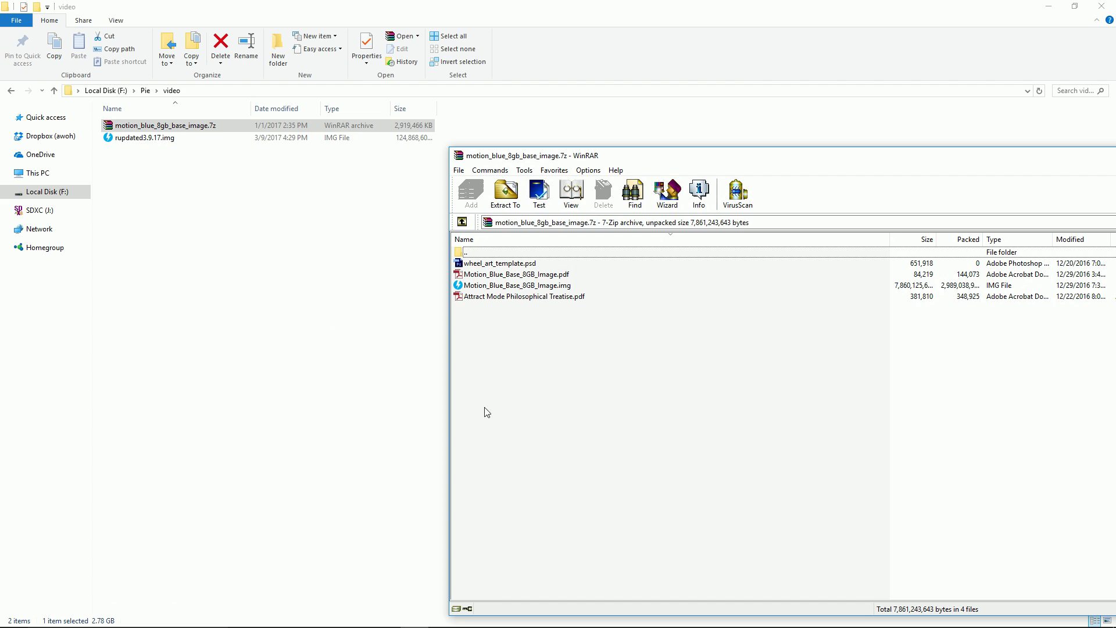
Reopen the archive and extract Motion_Blue_Base_8GB_Image.img into the video folder.
left_click_drag(989, 157, 819, 152)
left_click(1091, 151)
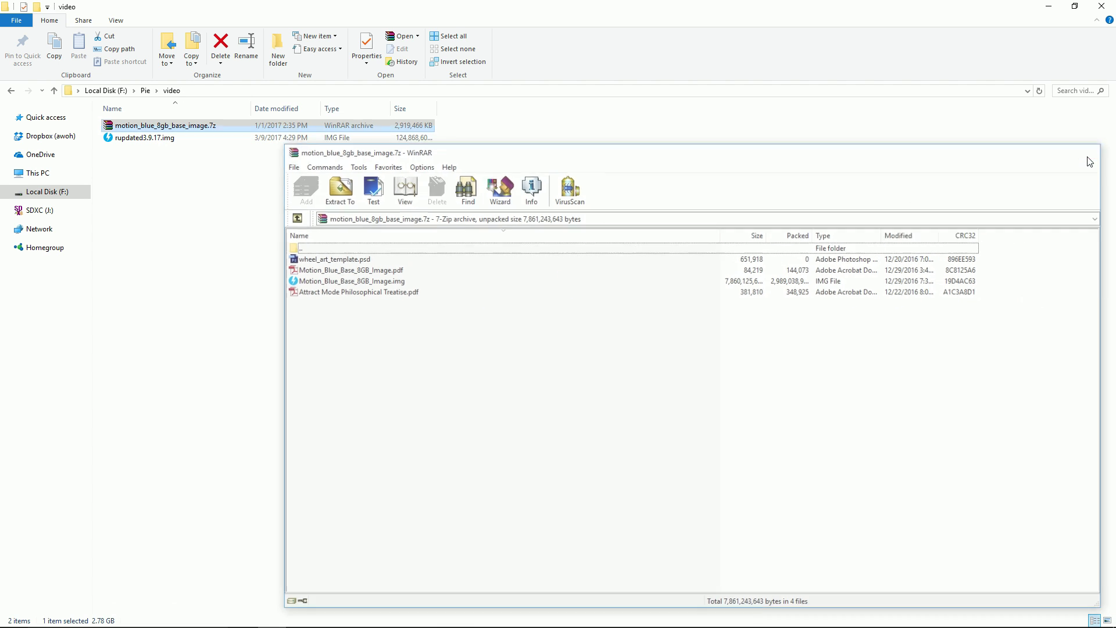
double_click(137, 129)
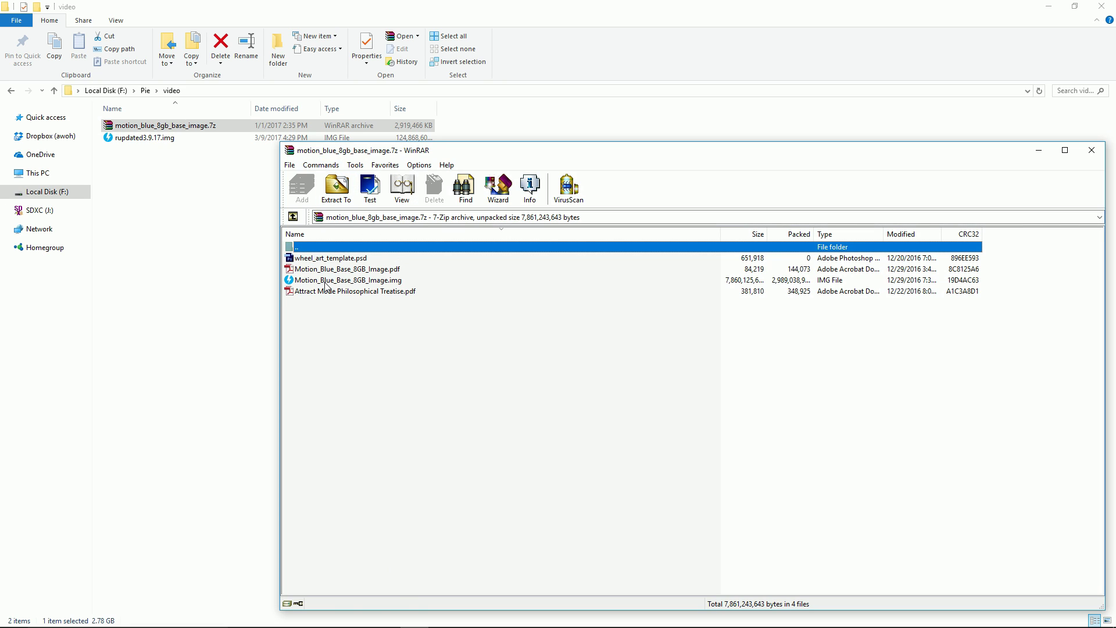
left_click_drag(325, 281, 184, 206)
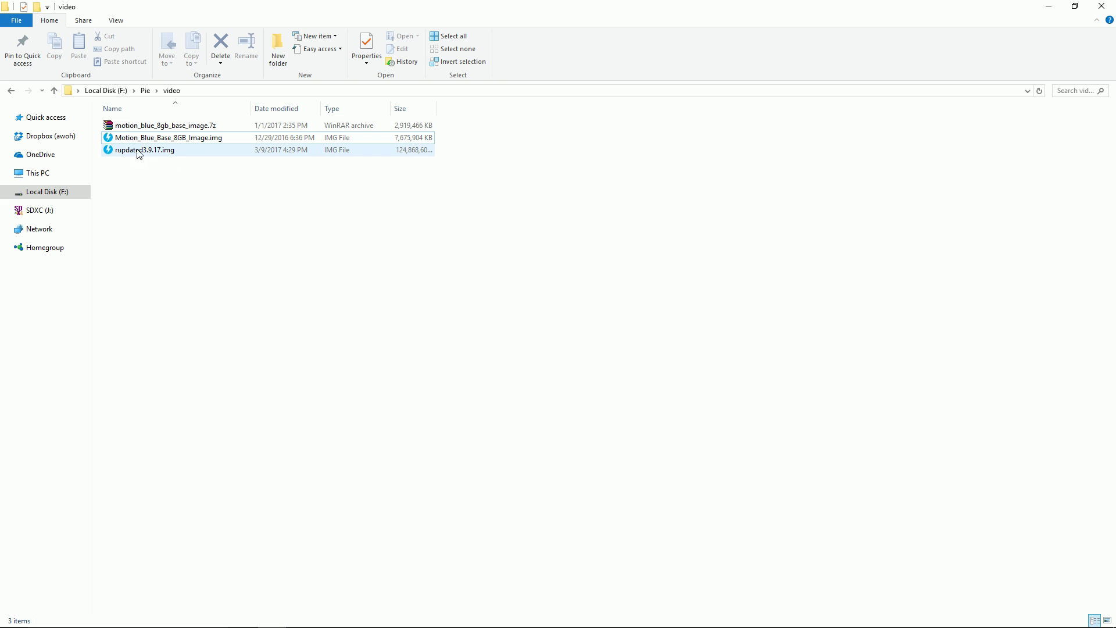
left_click(204, 139)
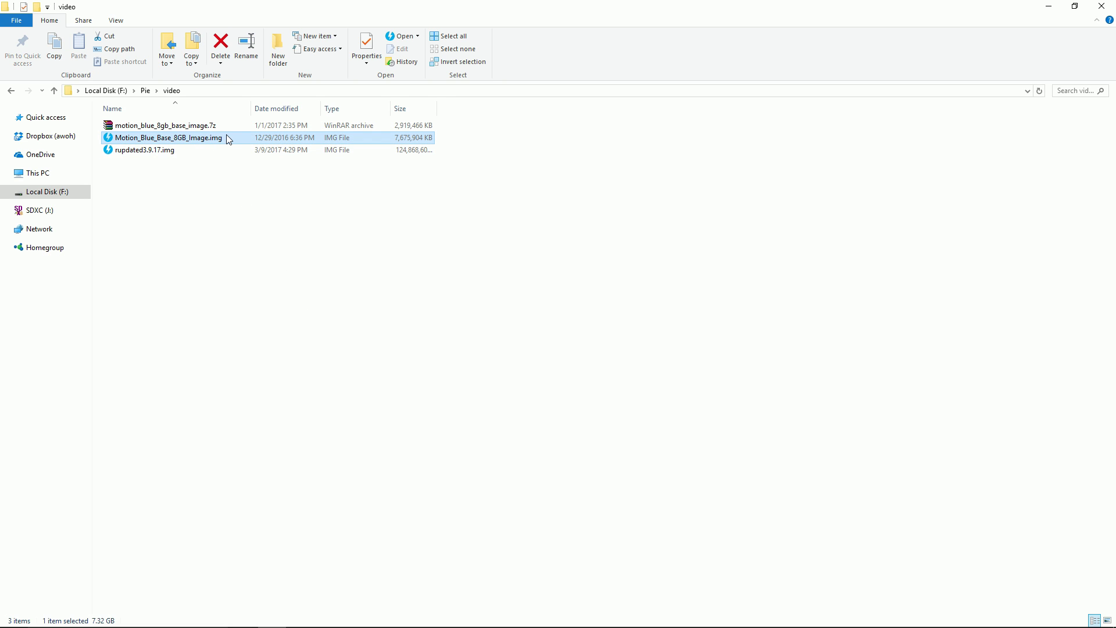
left_click(222, 141)
key("End")
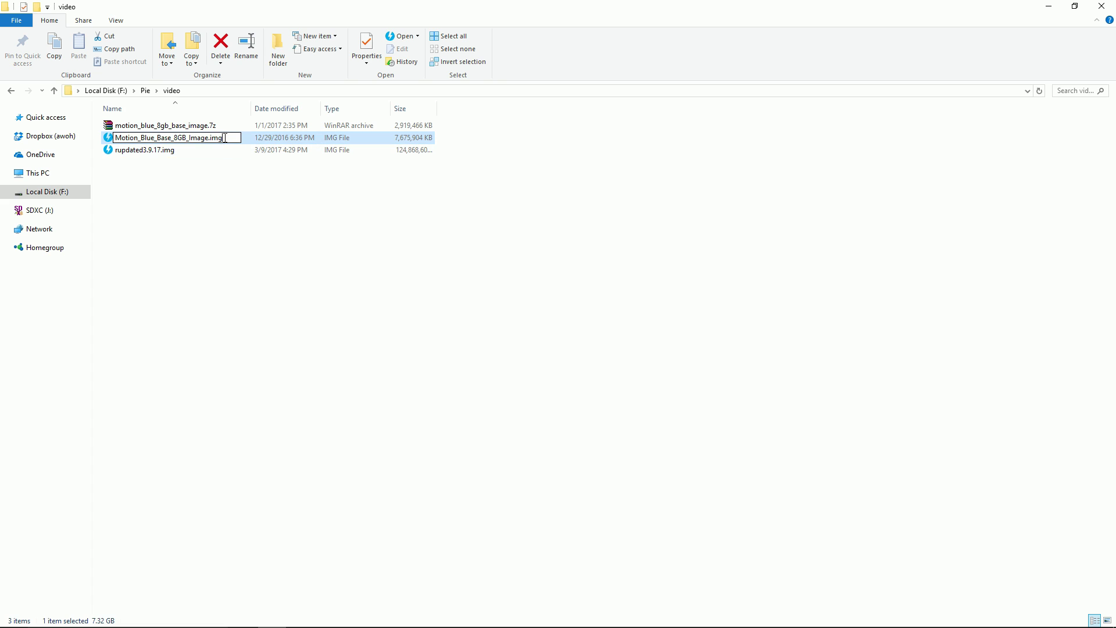
key("BackSpace")
key("Return")
left_click(607, 327)
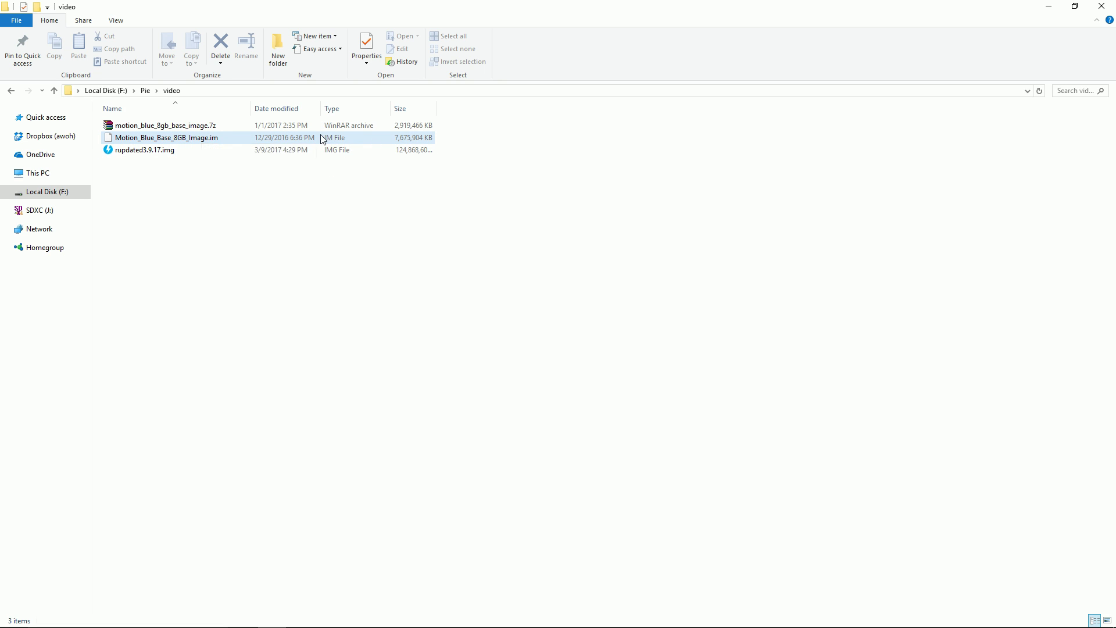
left_click(231, 142)
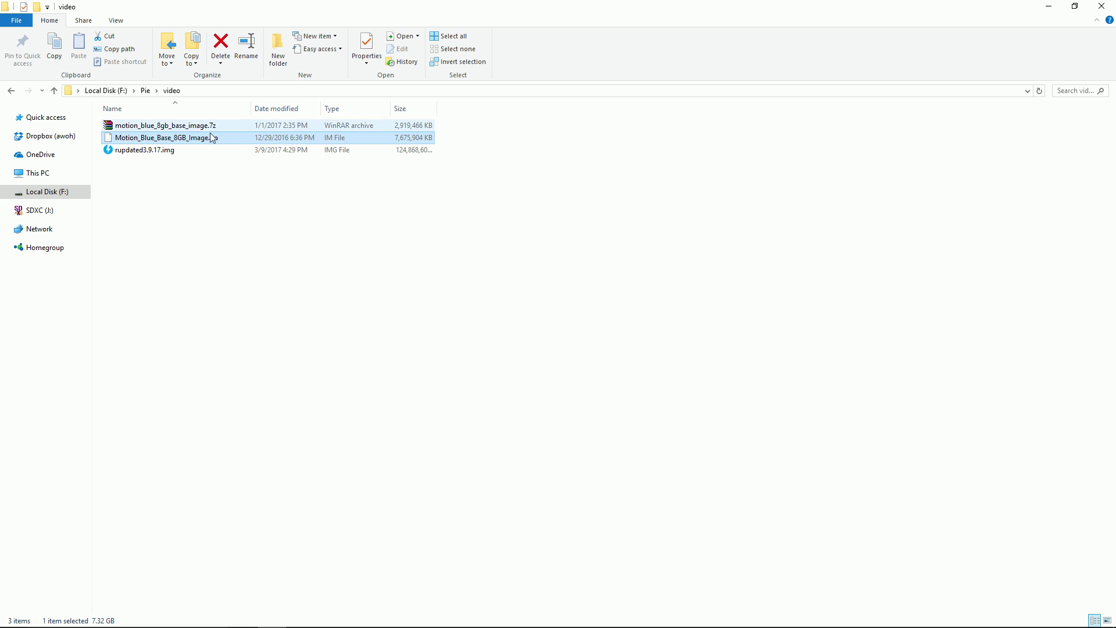
left_click(222, 135)
right_click(205, 138)
left_click(221, 138)
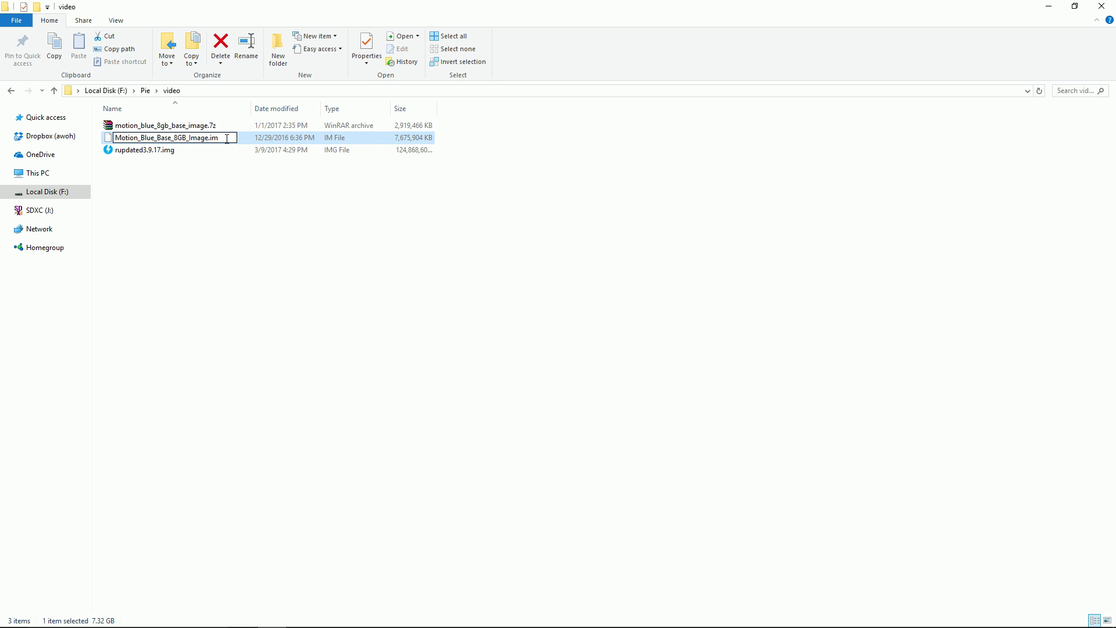
type("g")
key("Return")
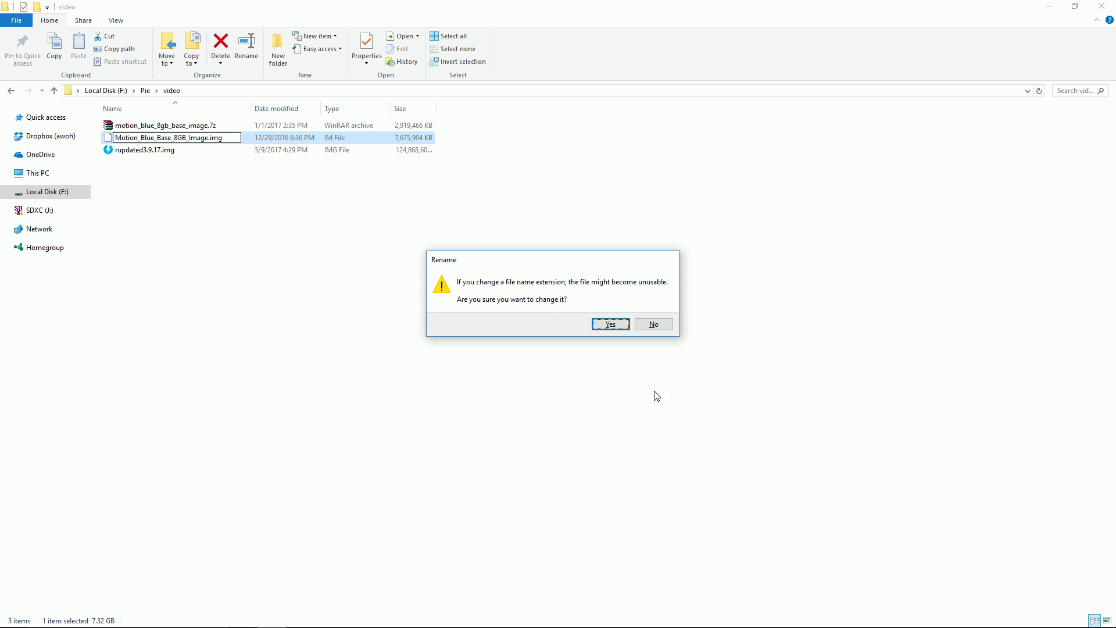
left_click(609, 324)
left_click(116, 220)
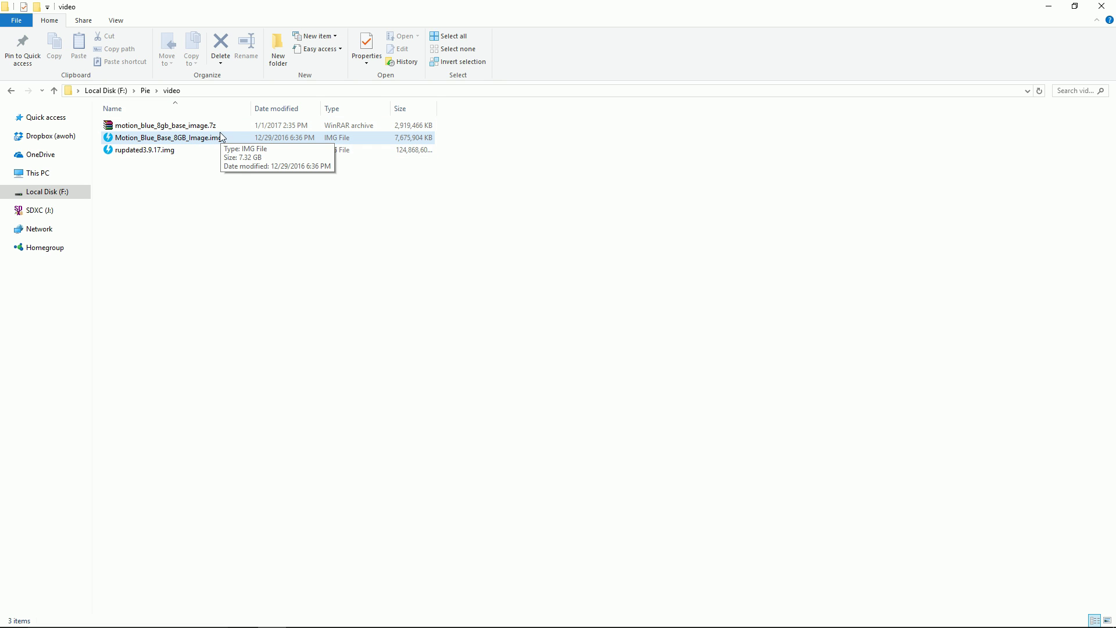
left_click(204, 138)
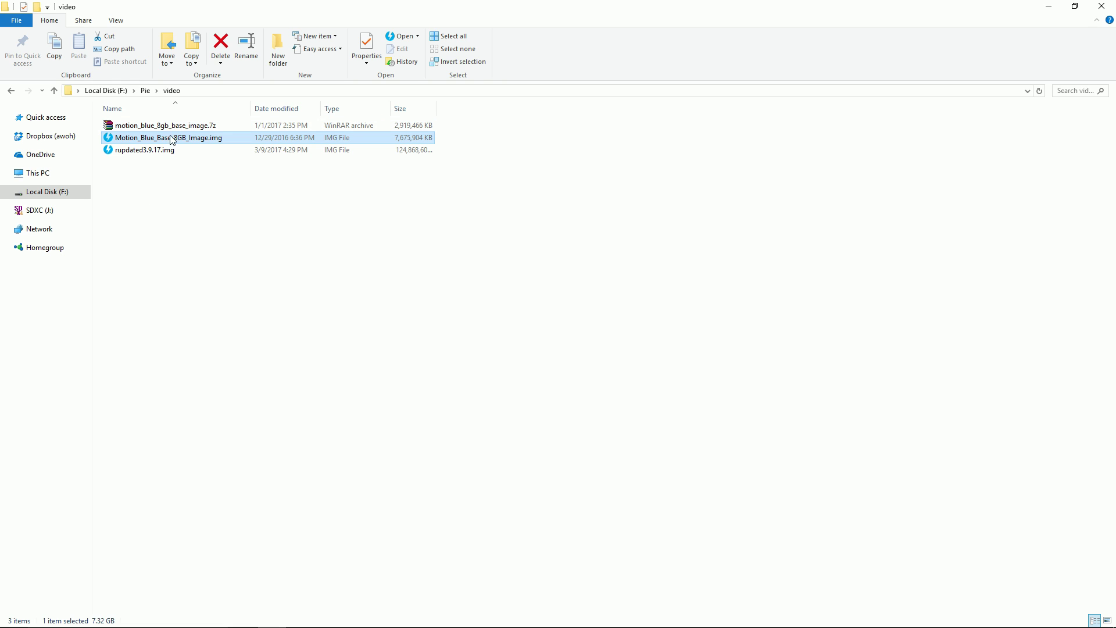
left_click(179, 151)
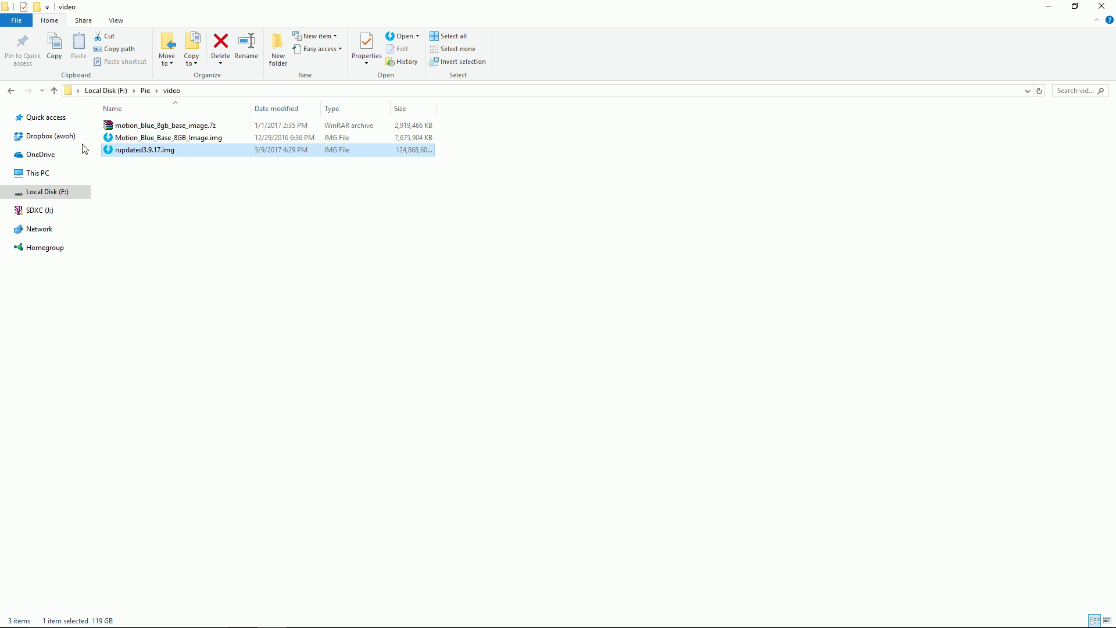
left_click(140, 214)
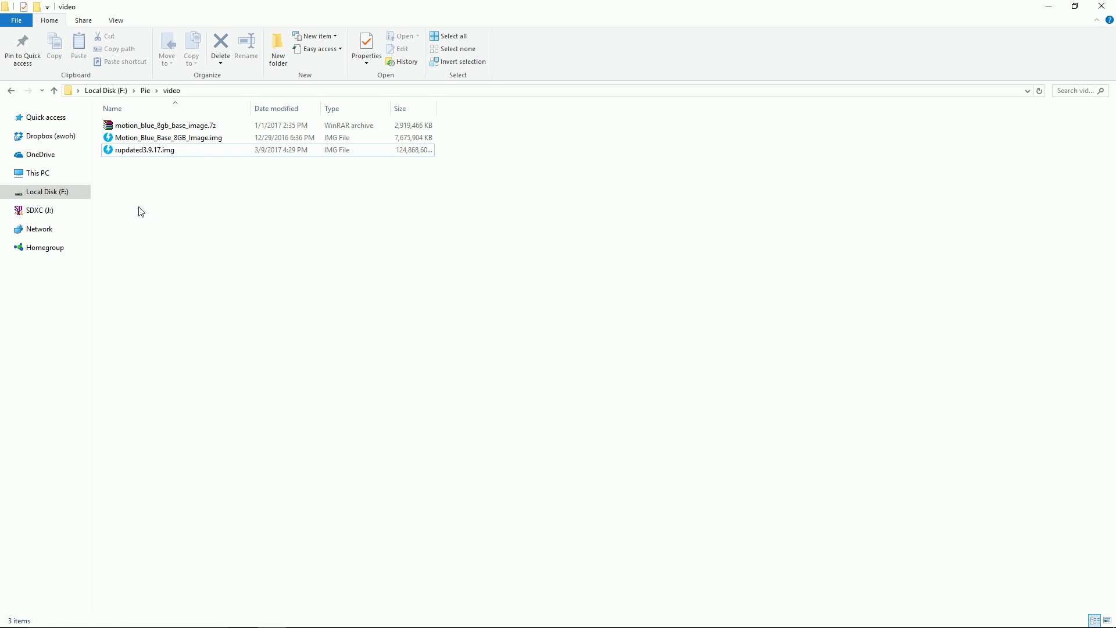
left_click_drag(127, 173, 514, 142)
left_click(514, 142)
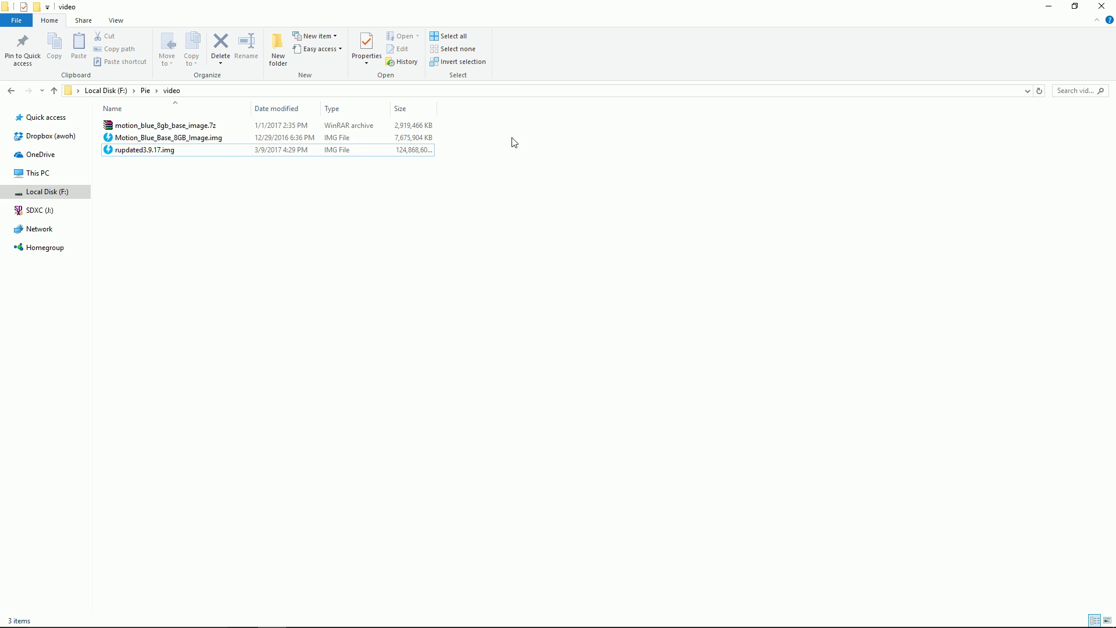